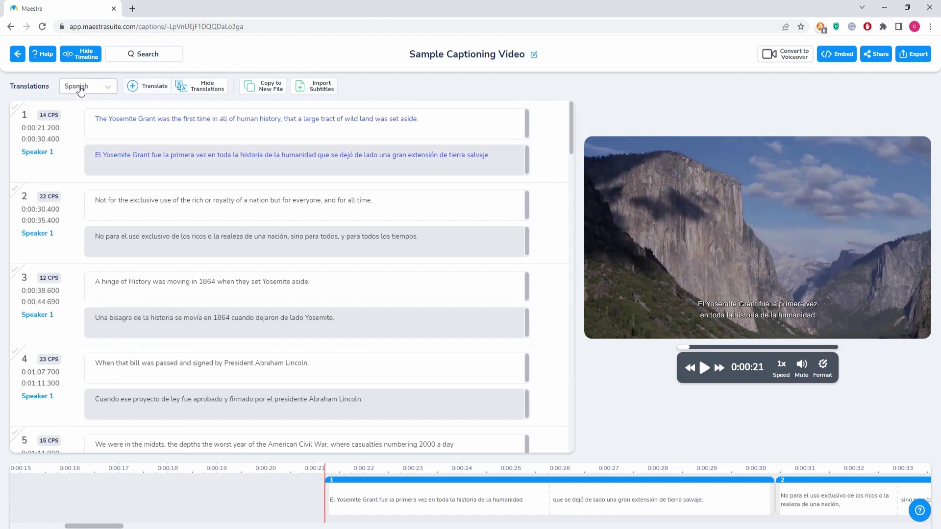
Step: Start a new translation, select Macedonian from the language list, and dismiss the dialog unadded
left_click(144, 91)
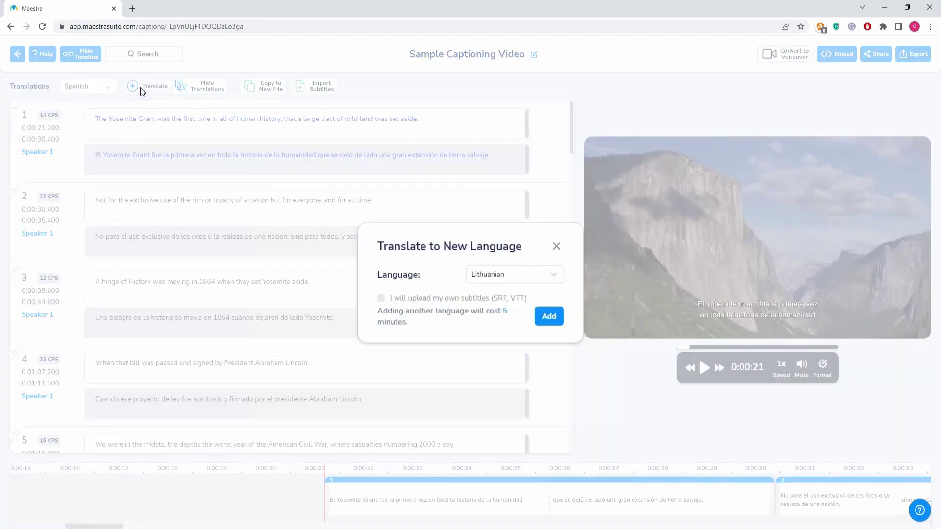
left_click(508, 275)
scroll(519, 332, "down", 20)
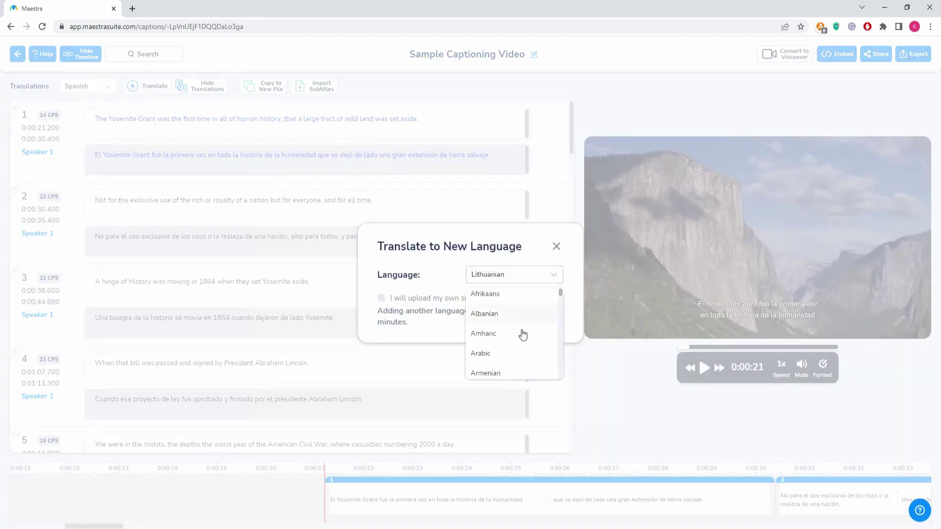
scroll(509, 332, "down", 4)
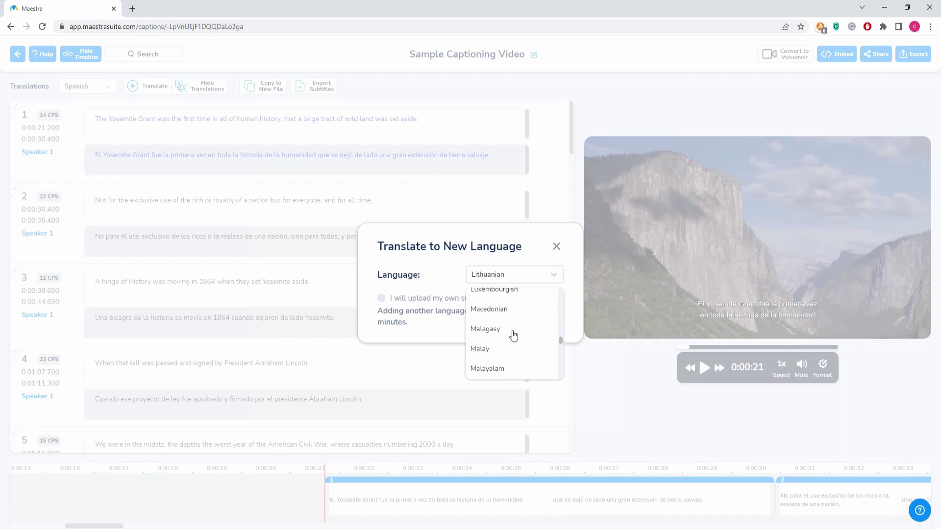
left_click(502, 316)
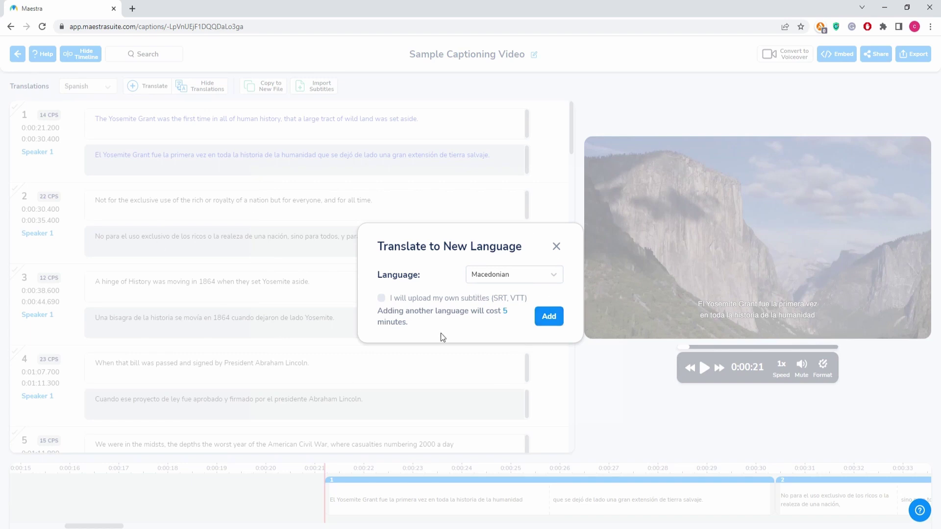
left_click(556, 246)
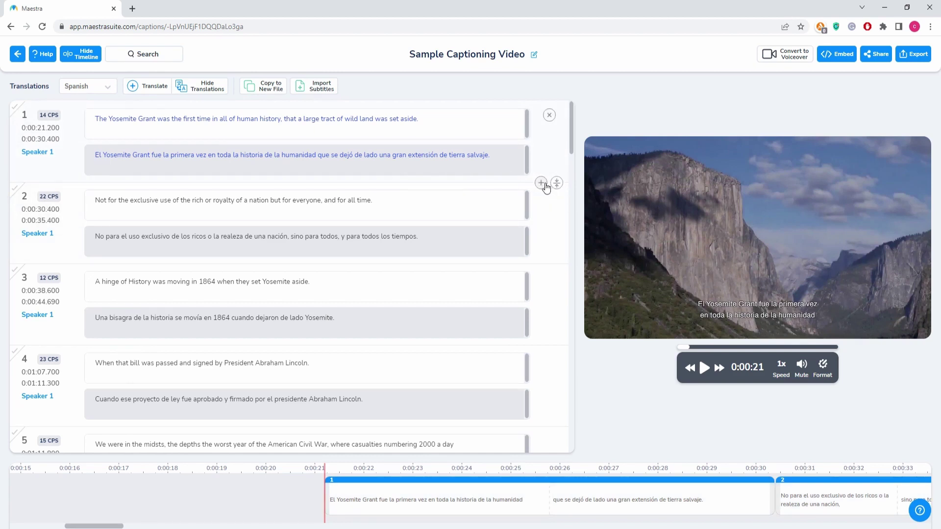
left_click(541, 183)
Step: Change caption 2's start time from 0:00:30.400 to 0:00:31.400
left_click(25, 213)
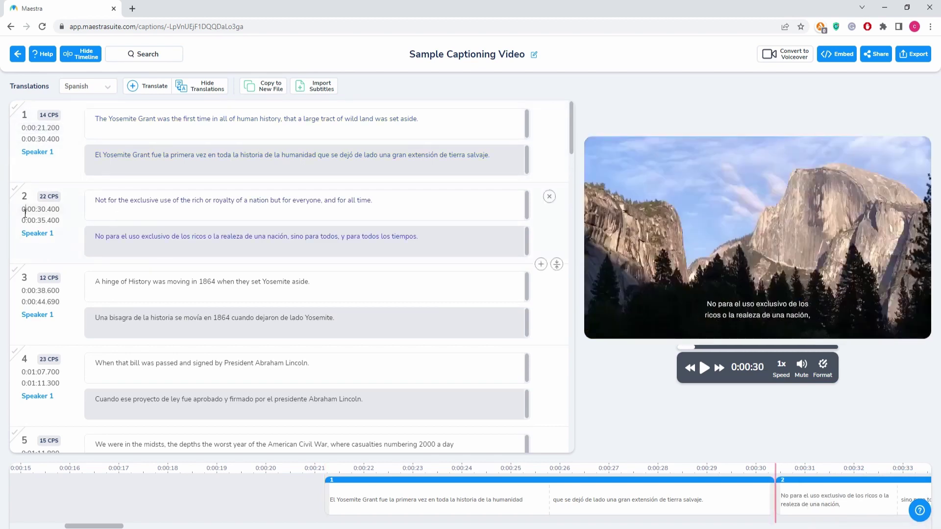
left_click(45, 209)
key("BackSpace")
type("1")
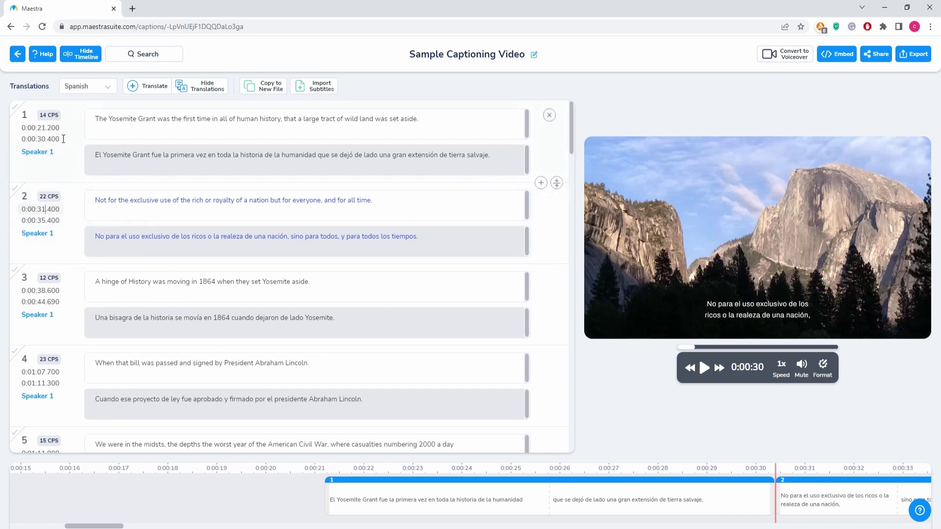
left_click(540, 183)
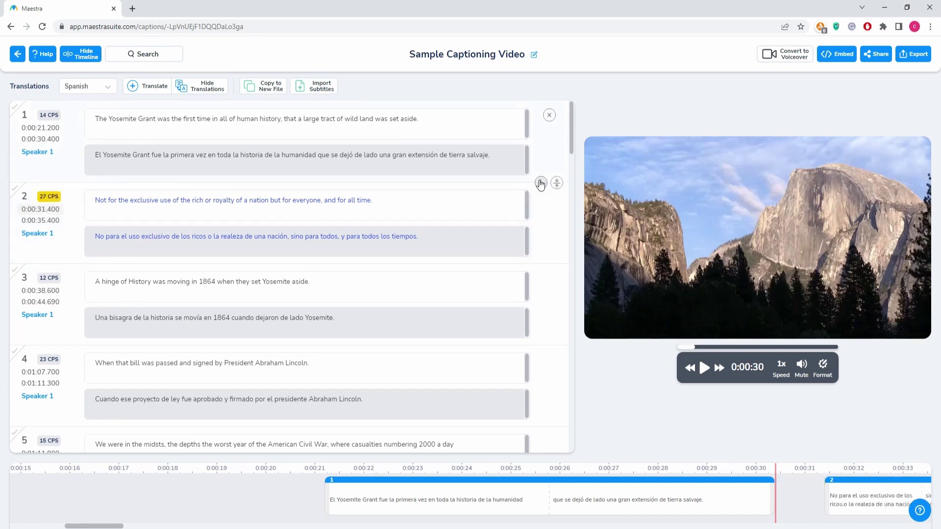
Step: Insert an empty caption into the freed gap, then delete it again
left_click(540, 183)
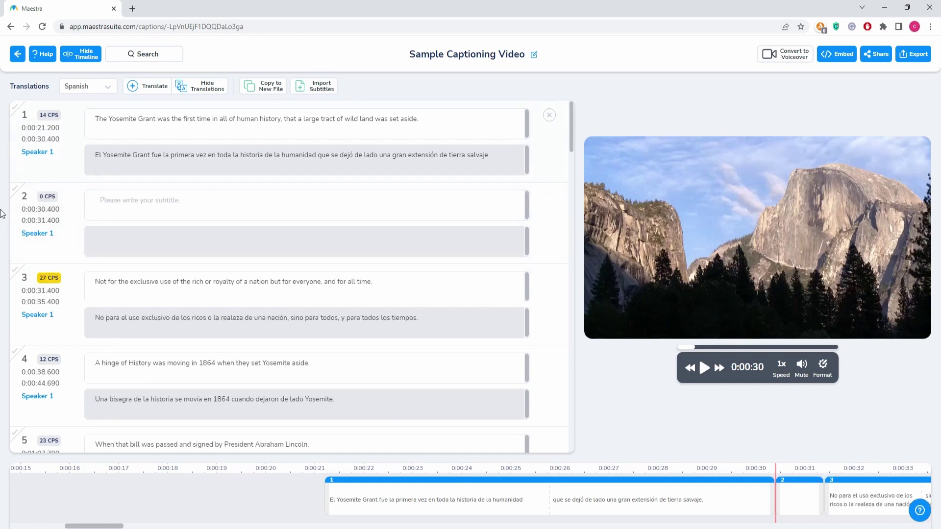
left_click(481, 217)
left_click(65, 222)
left_click(548, 196)
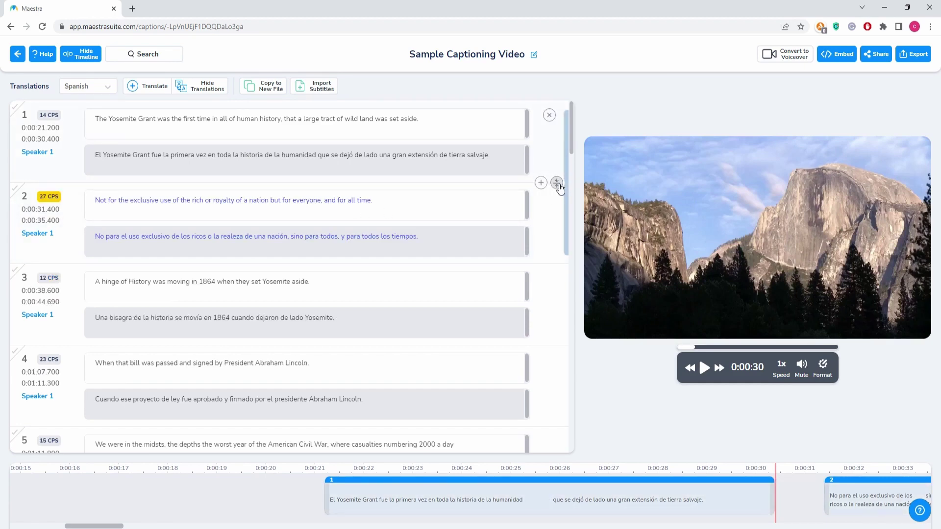
Step: Merge captions 1 and 2, and set the merged caption's end time to 0:00:25.400
left_click(557, 184)
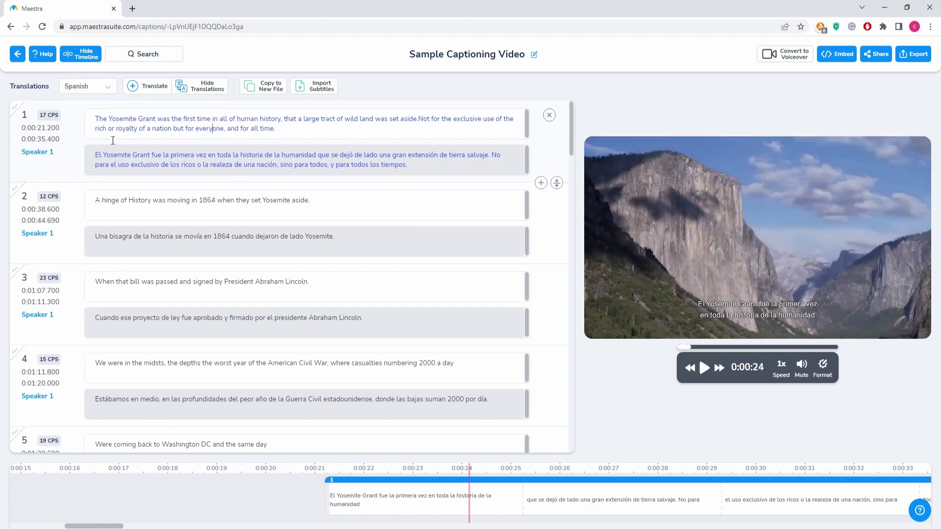
left_click(47, 137)
key("BackSpace")
type("2")
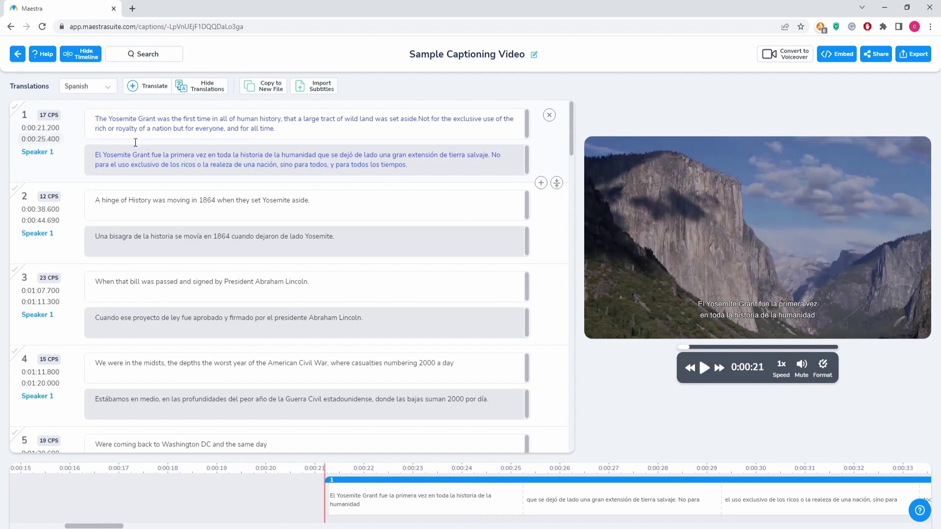
key("Return")
mouse_move(46, 118)
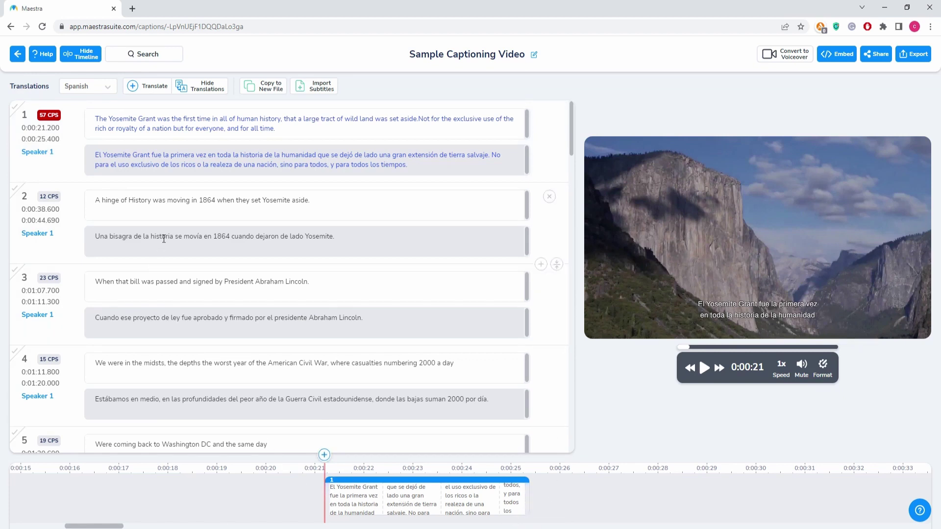
Step: Drag the 'A hinge of History…' timeline block so it spans 0:00:37.170–0:00:42.640
left_click(314, 239)
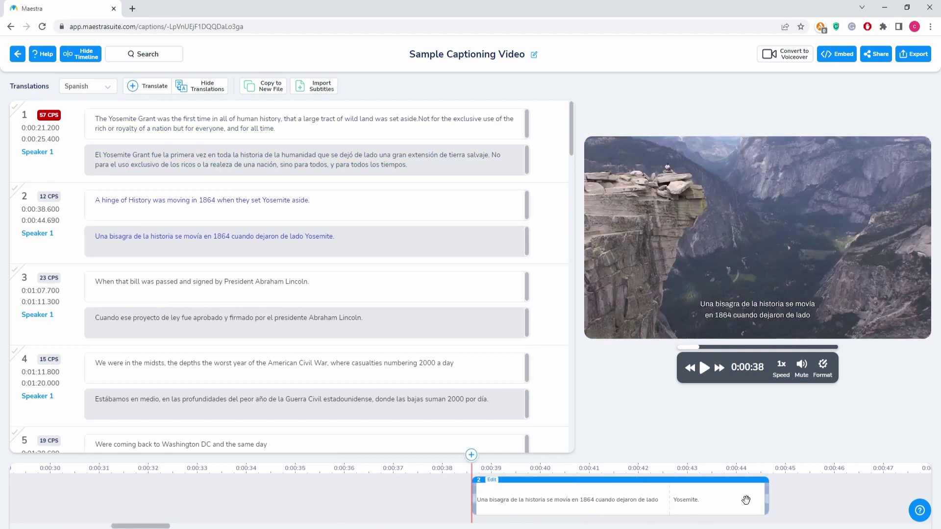
left_click(818, 494)
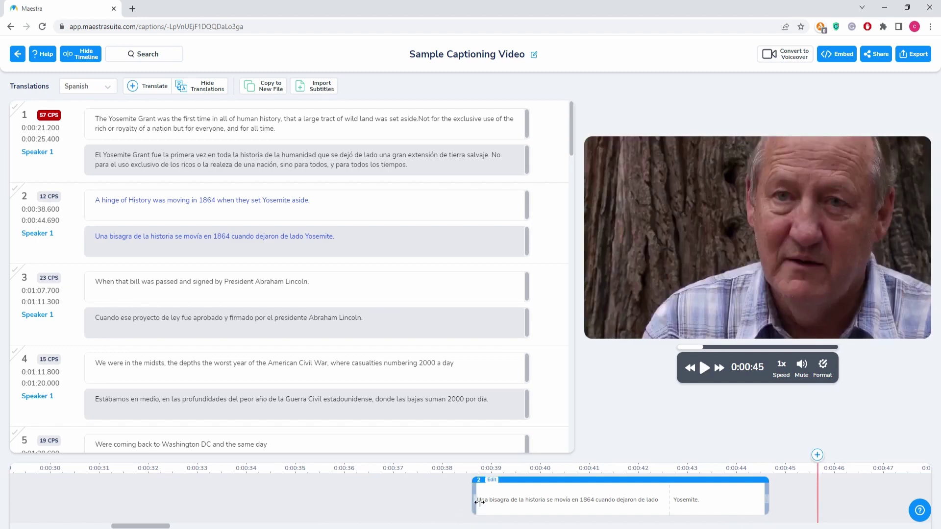
mouse_move(479, 502)
left_mouse_down()
mouse_move(414, 503)
mouse_move(479, 506)
left_mouse_up()
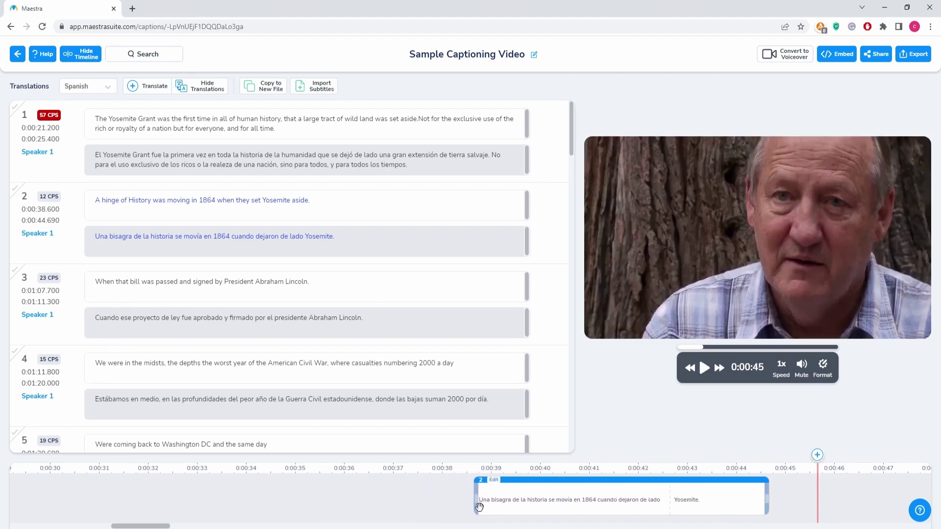
mouse_move(767, 504)
left_mouse_down()
mouse_move(816, 503)
mouse_move(756, 513)
left_mouse_up()
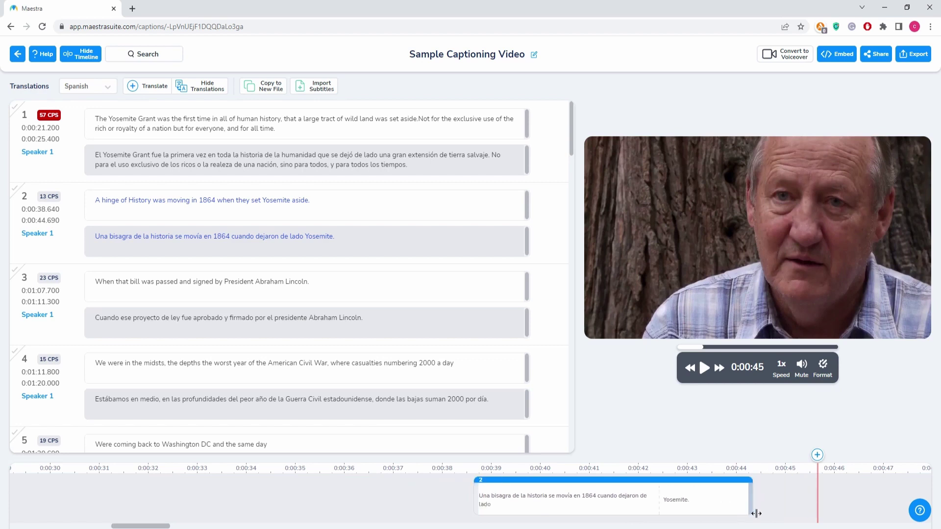
left_click_drag(598, 504, 527, 508)
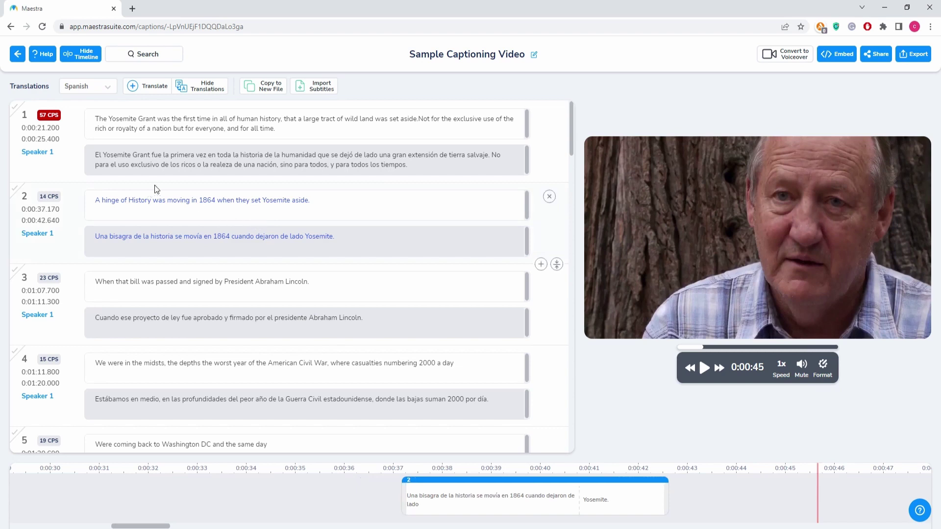
Step: Hide the timeline, then toggle the Spanish translation rows off and back on
left_click(86, 56)
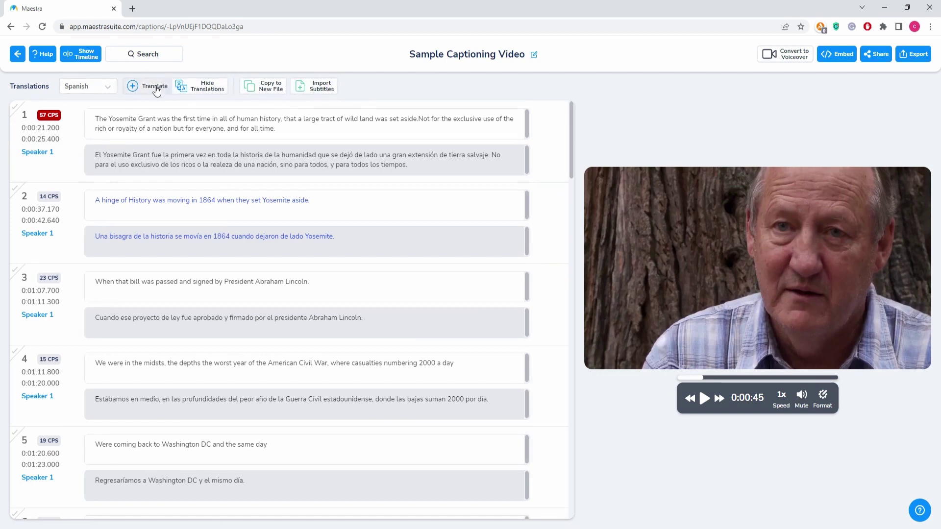
left_click(220, 91)
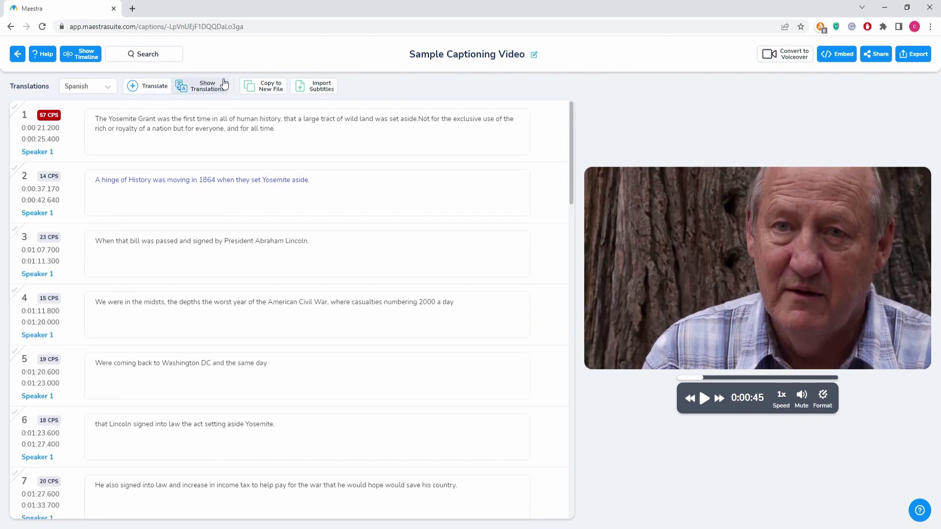
left_click(224, 84)
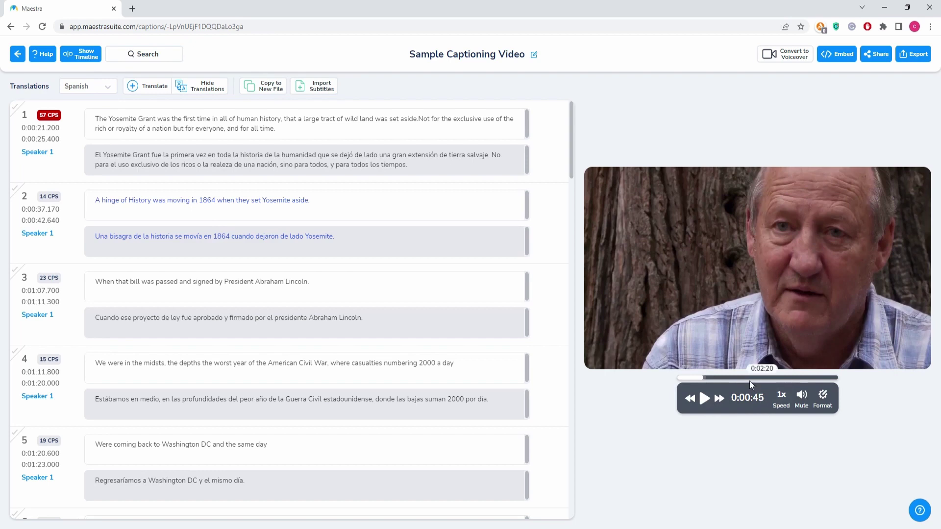
Step: Check the playback speed choices and leave the speed at 1x
left_click(788, 399)
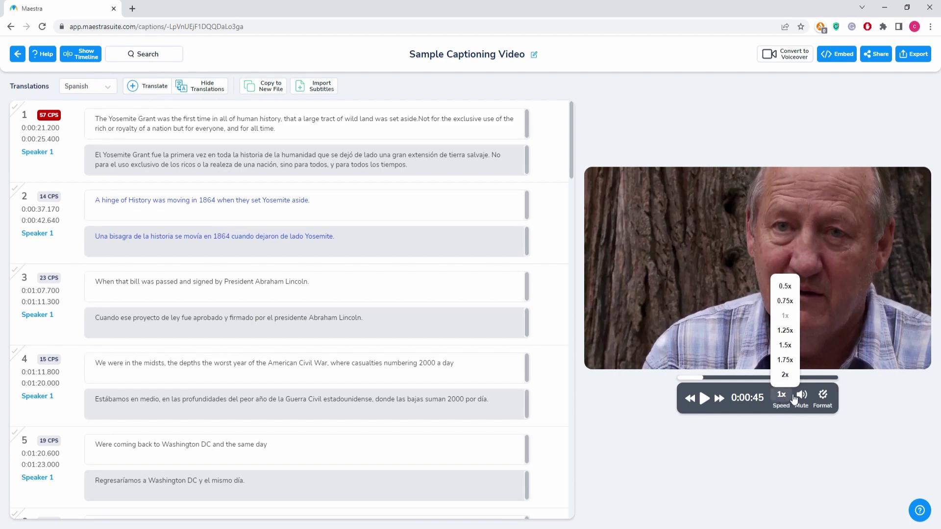
left_click(826, 456)
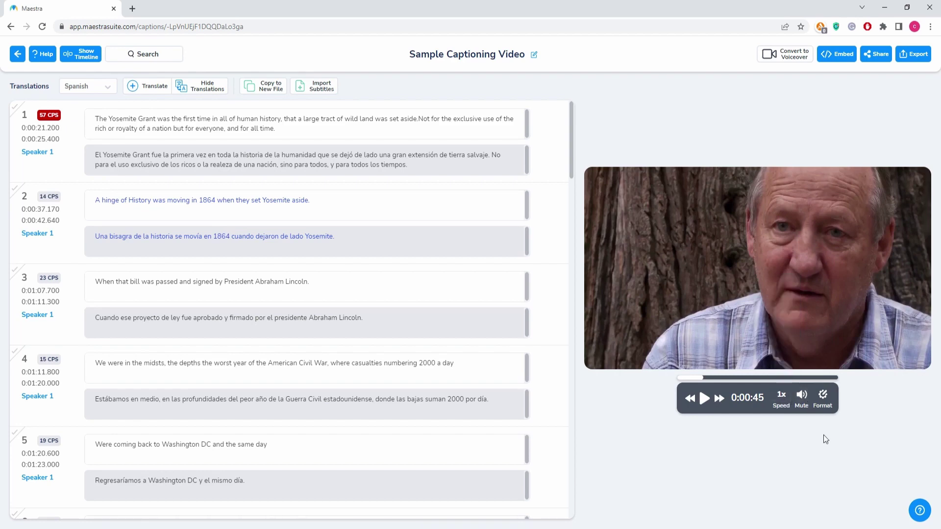
Step: Open Format Subtitles and confirm the Archivo font at size 6
left_click(828, 406)
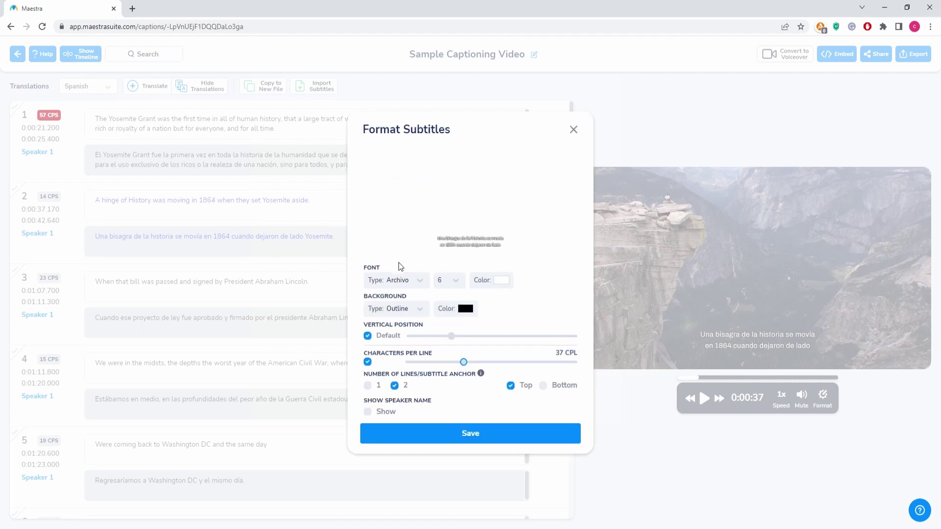
left_click(411, 279)
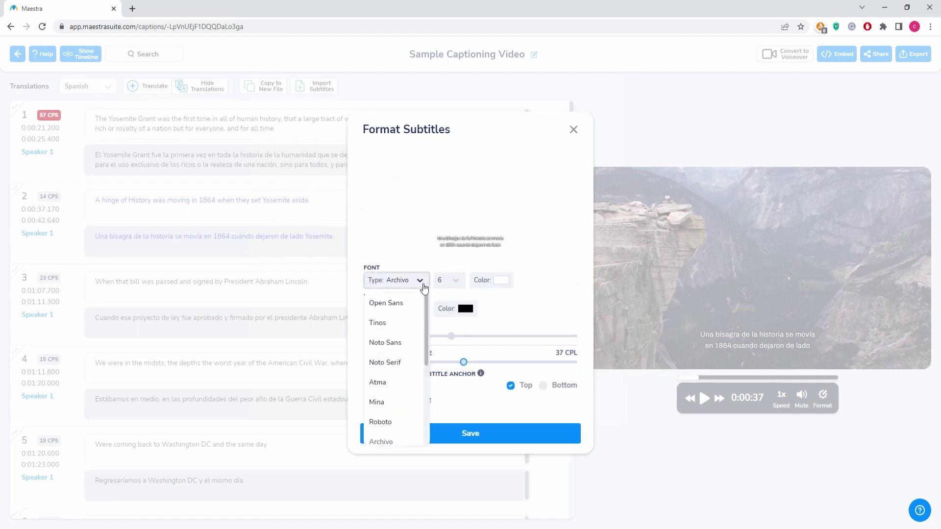
left_click(455, 281)
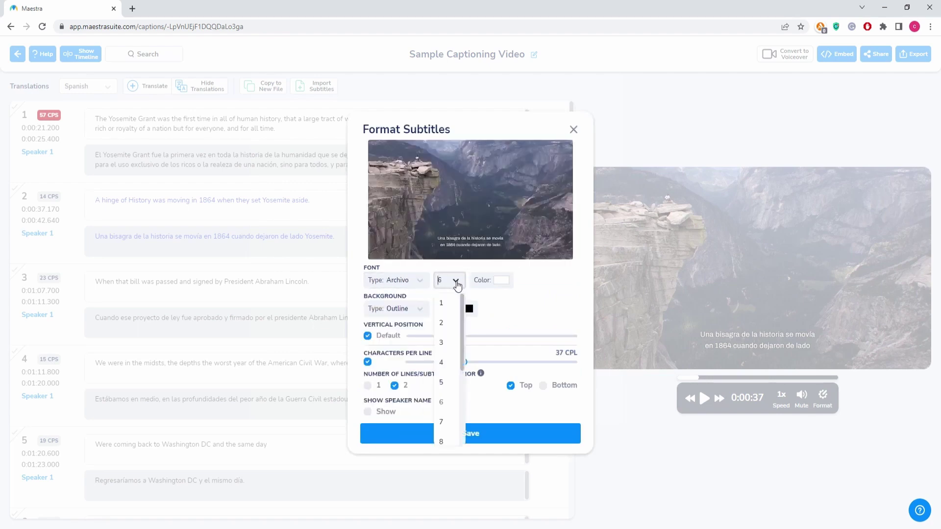
left_click(455, 281)
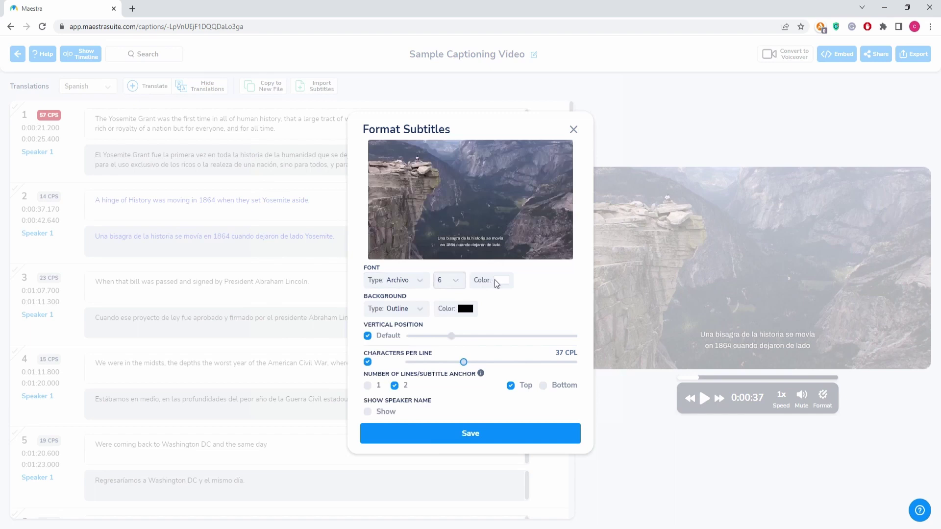
Step: Try a Wrap subtitle background, then set Background Type to None
left_click(416, 309)
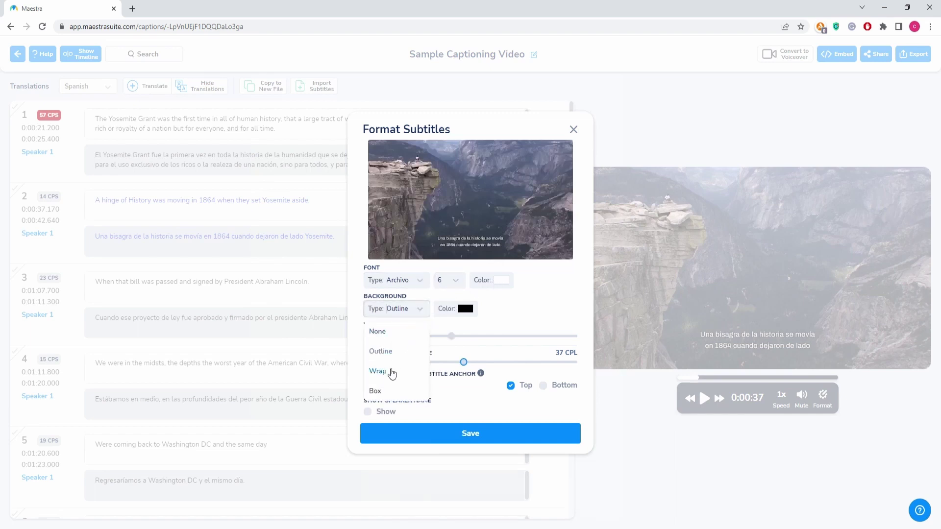
left_click(388, 372)
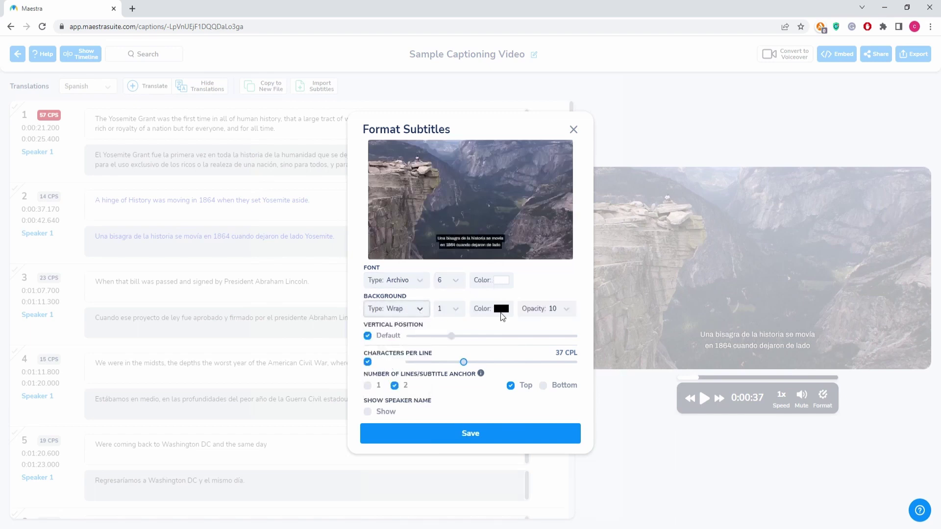
left_click(407, 312)
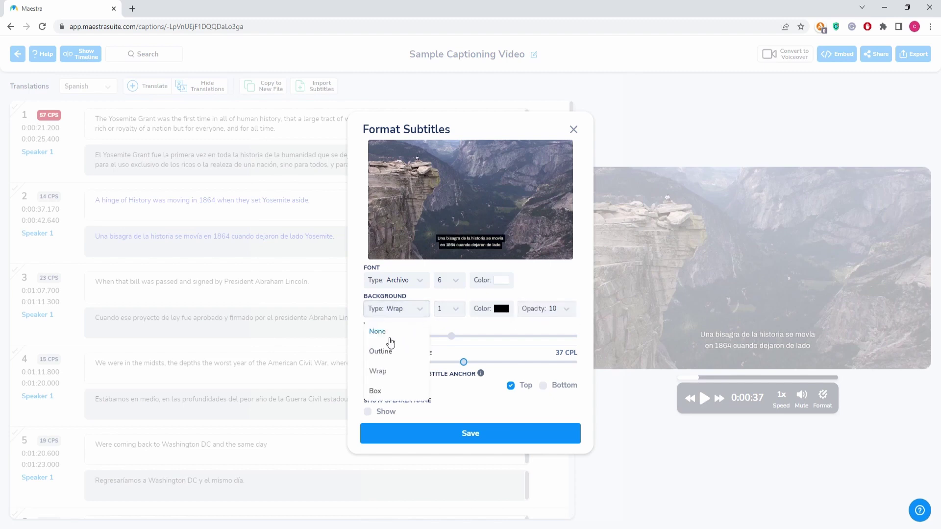
left_click(472, 330)
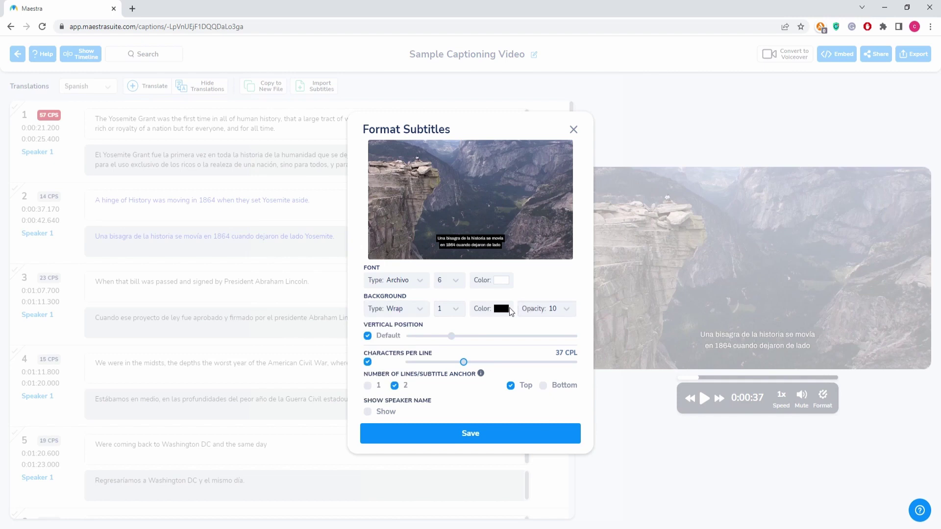
left_click(409, 309)
left_click(395, 330)
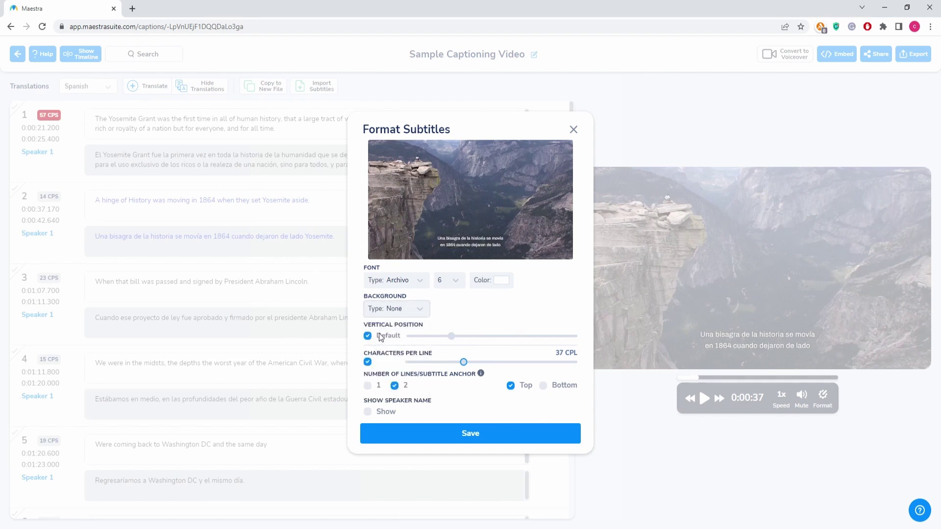
Step: Try a custom vertical position, revert to default, and set 40 characters per line
left_click(368, 338)
mouse_move(449, 338)
left_mouse_down()
mouse_move(438, 337)
mouse_move(521, 338)
mouse_move(431, 342)
mouse_move(481, 344)
mouse_move(431, 338)
mouse_move(444, 338)
left_mouse_up()
left_click(368, 336)
left_click_drag(467, 367, 474, 369)
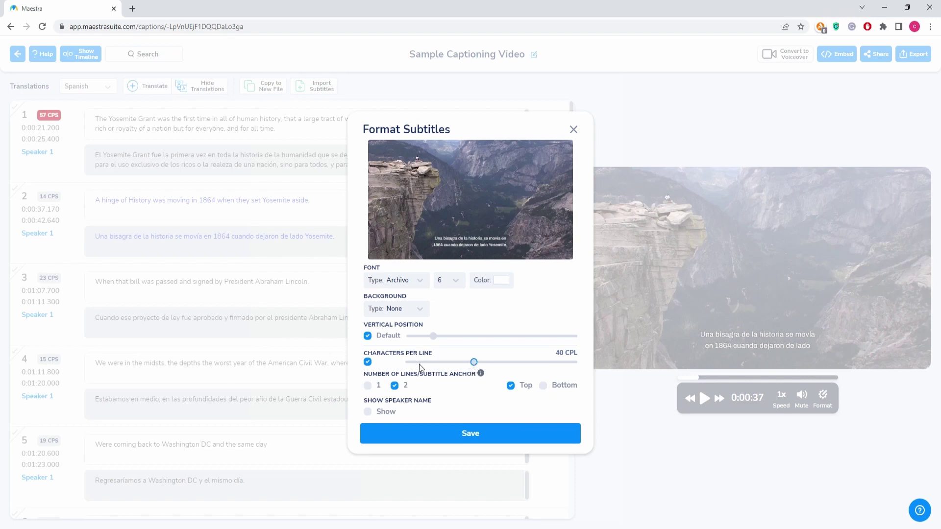
Step: Try single-line and bottom-anchored subtitles, settling on two lines anchored at top
left_click(368, 385)
left_click(395, 388)
left_click(367, 387)
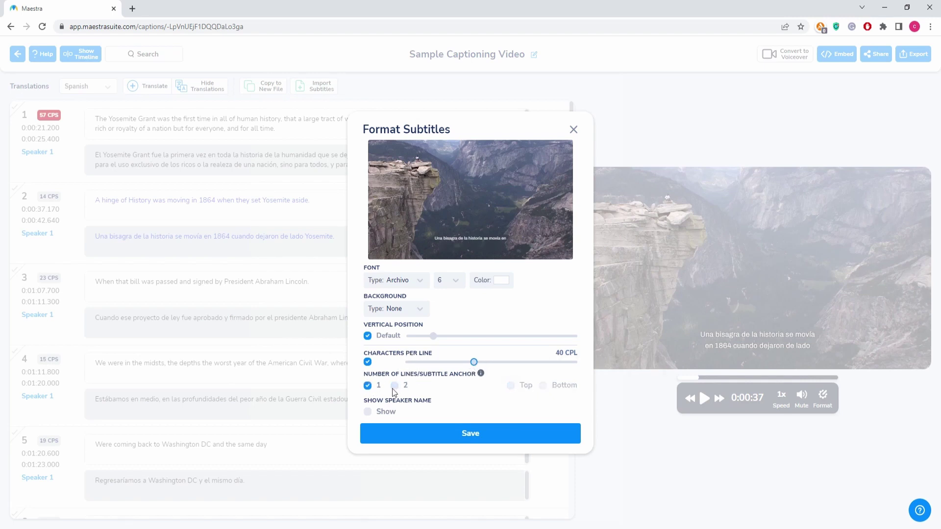
left_click(395, 388)
left_click(374, 387)
left_click(395, 386)
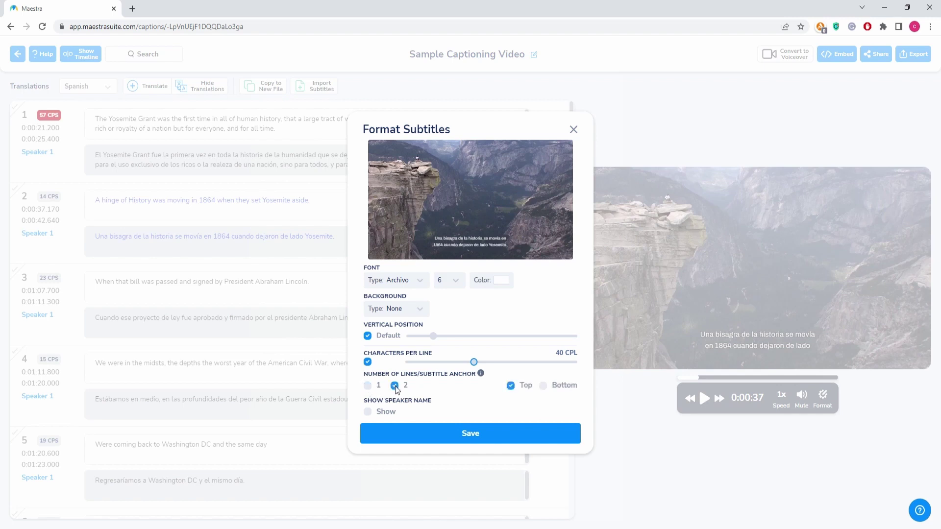
left_click(542, 385)
left_click(542, 385)
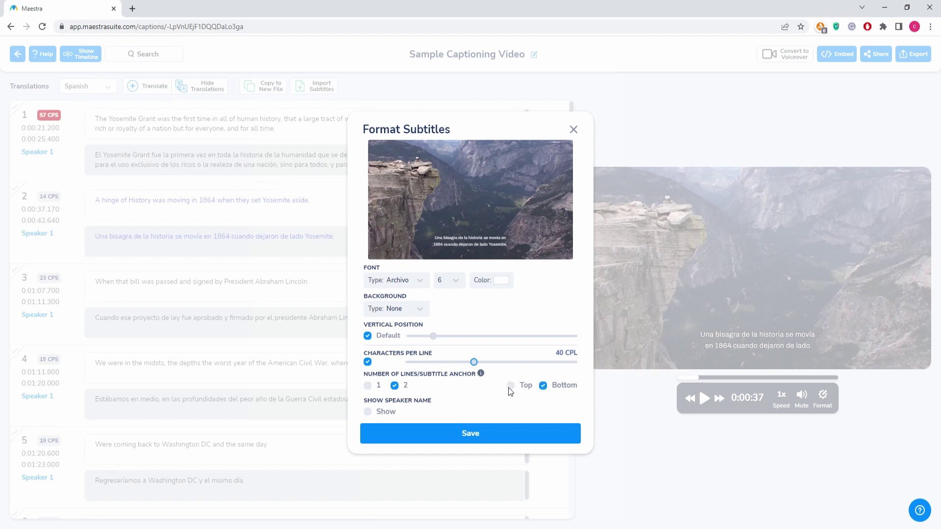
Step: Enable showing the speaker name and save the subtitle formatting
left_click(510, 385)
left_click(367, 412)
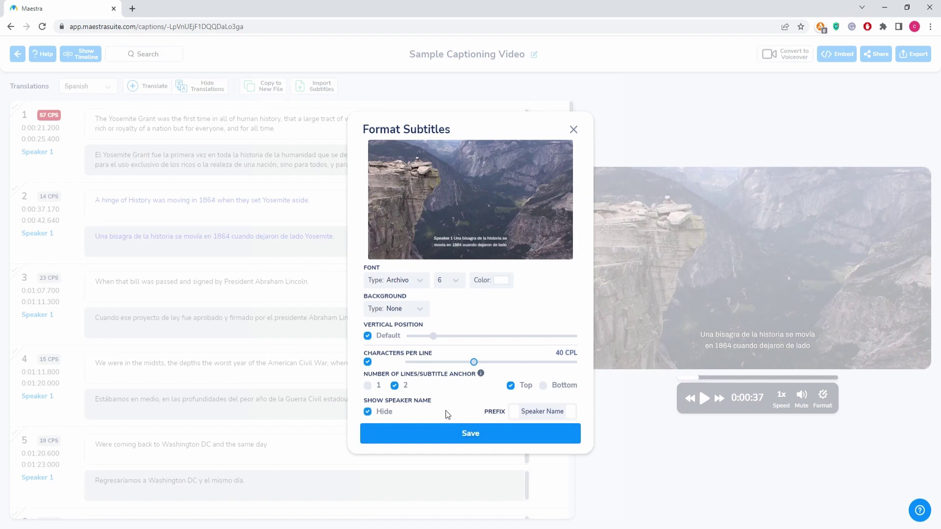
left_click(414, 435)
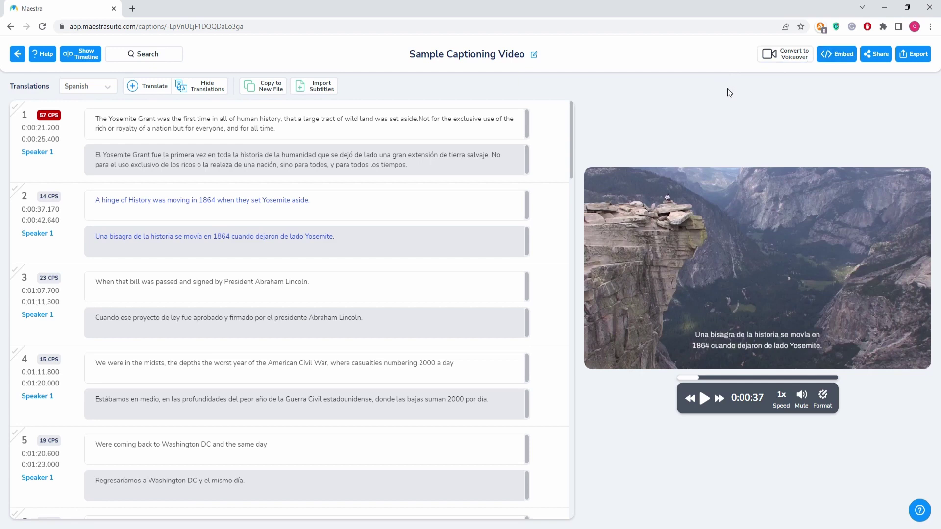
left_click(880, 54)
left_click(881, 54)
Step: Review the SUBTITLE, VIDEO and TRANSCRIPT export tabs, ending on TXT, DOCX and PDF
left_click(906, 55)
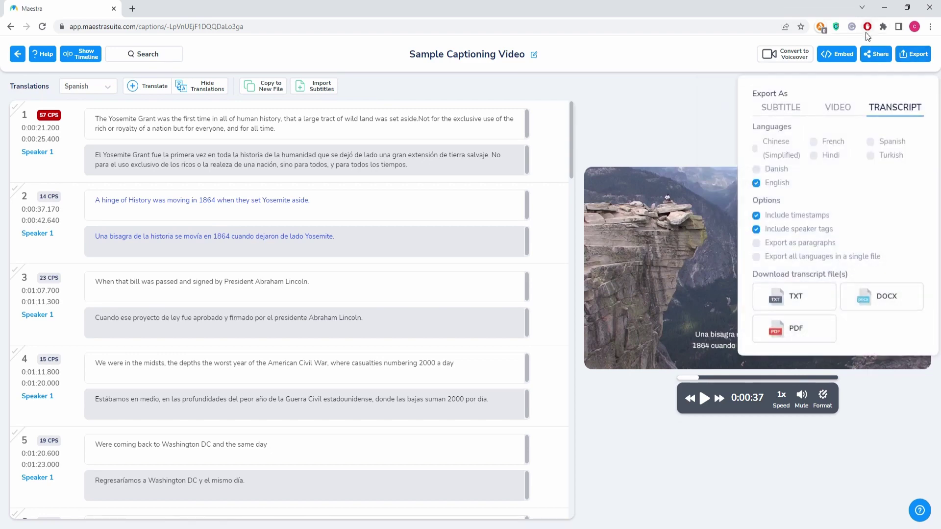
left_click(776, 108)
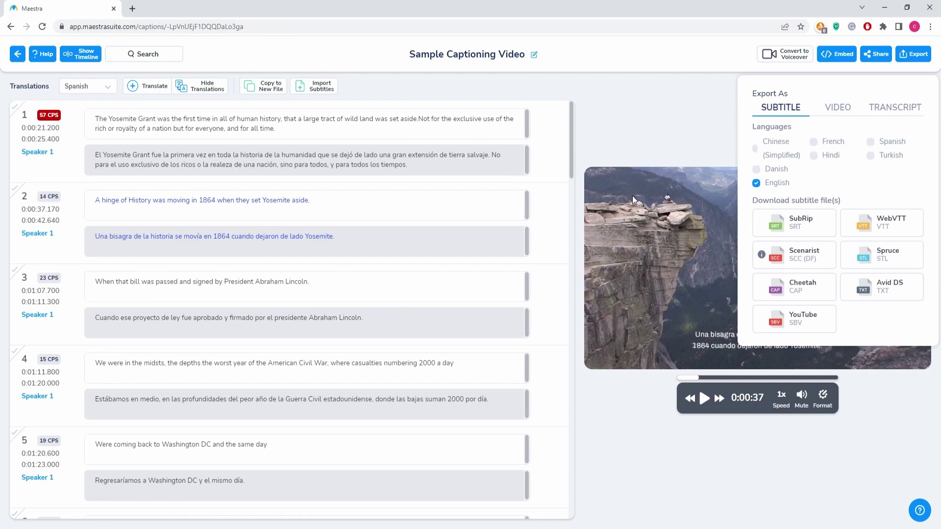
left_click(838, 109)
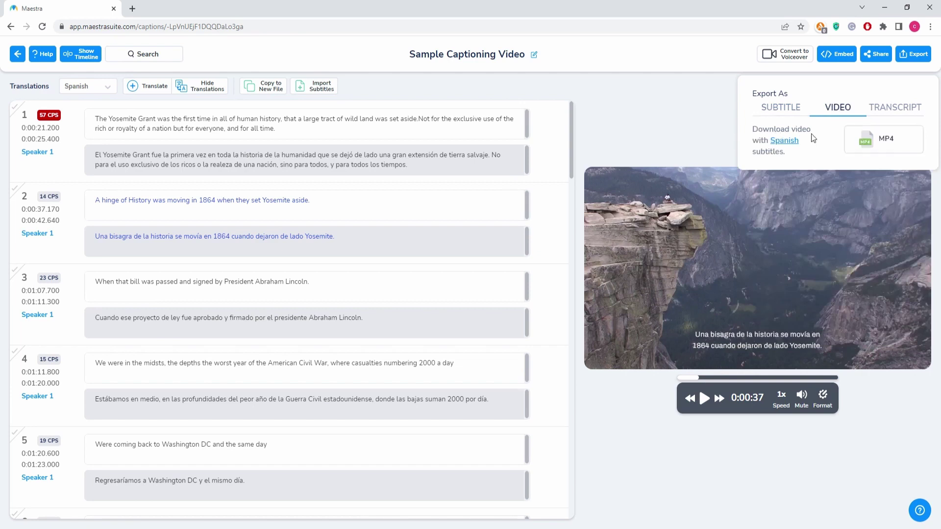
left_click(894, 107)
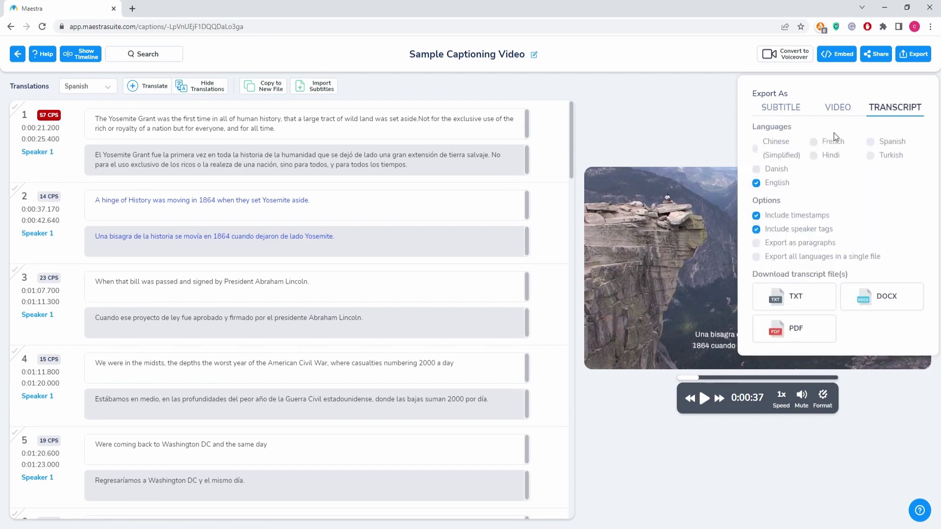